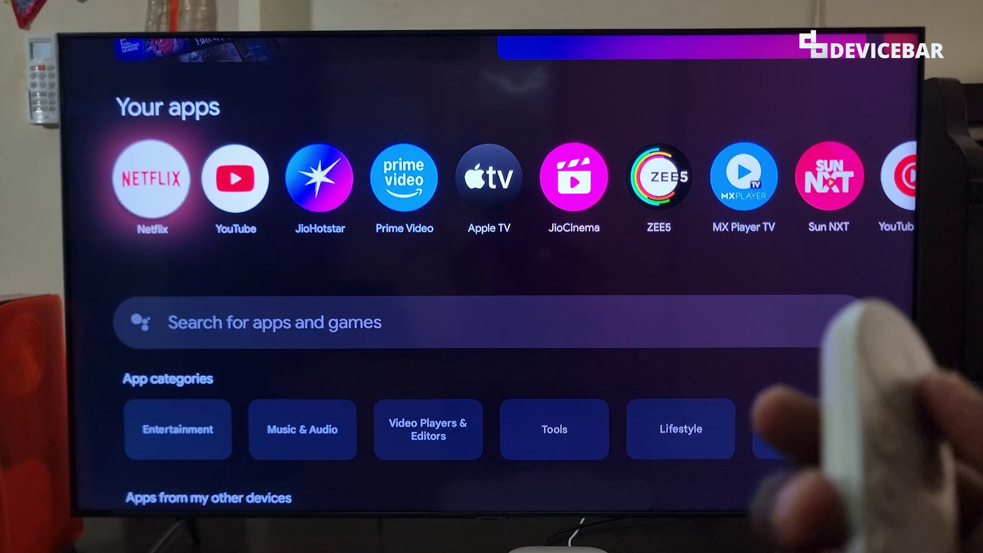
Launch Prime Video from the Your apps row, then return to the home For you screen
key(Right)
key(Right)
key(Right)
key(Right)
key(Right)
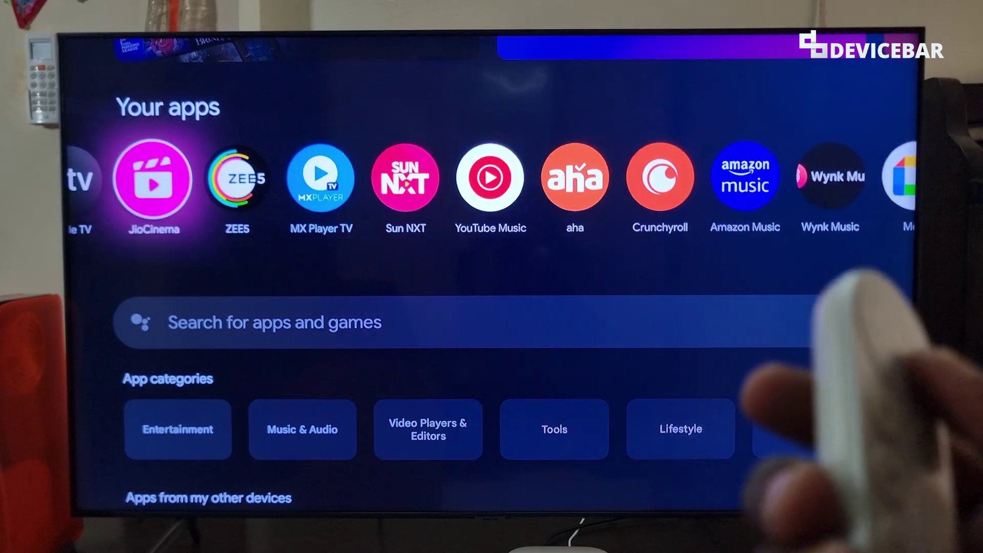
key(Right)
key(Right)
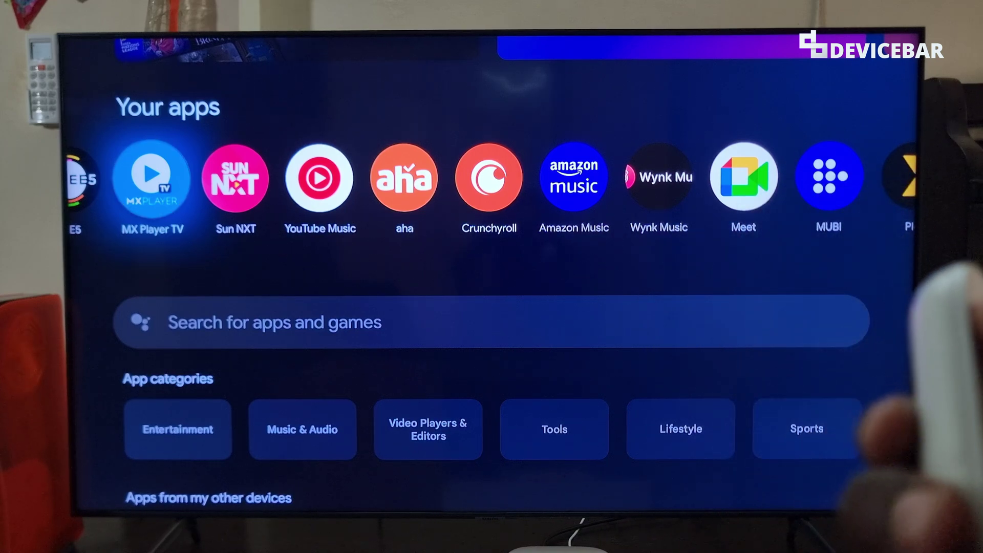
key(Left)
key(Left)
key(Left)
key(Left)
key(Left)
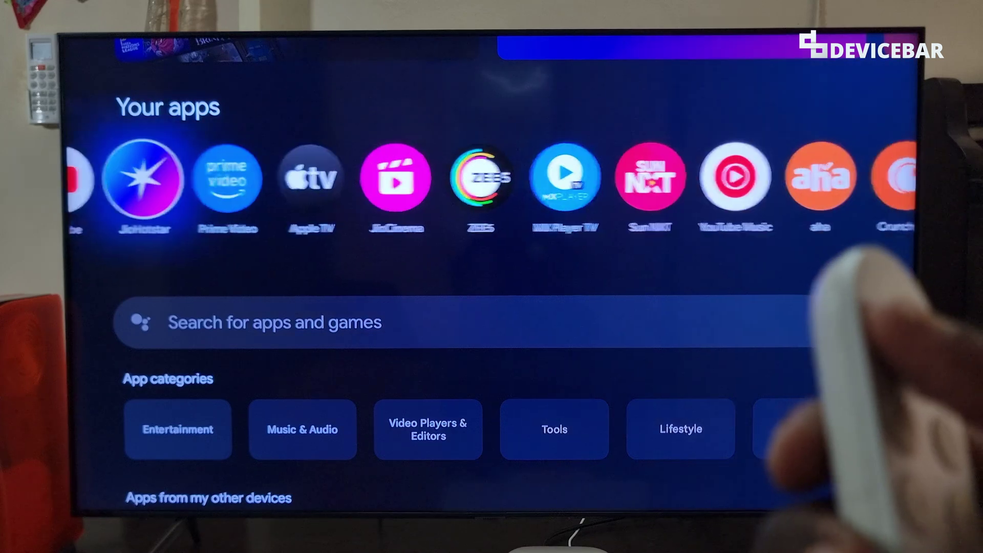
key(Left)
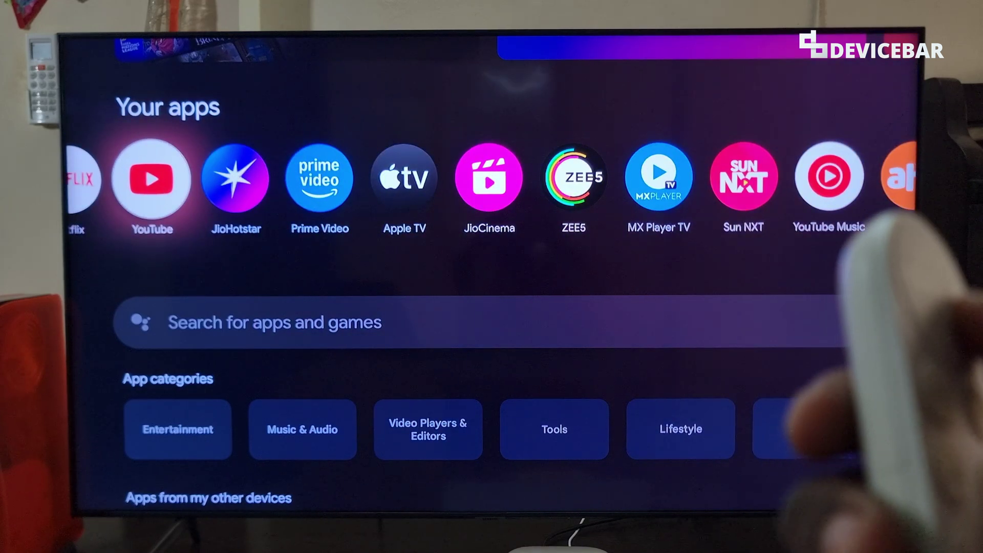
key(Right)
key(Right)
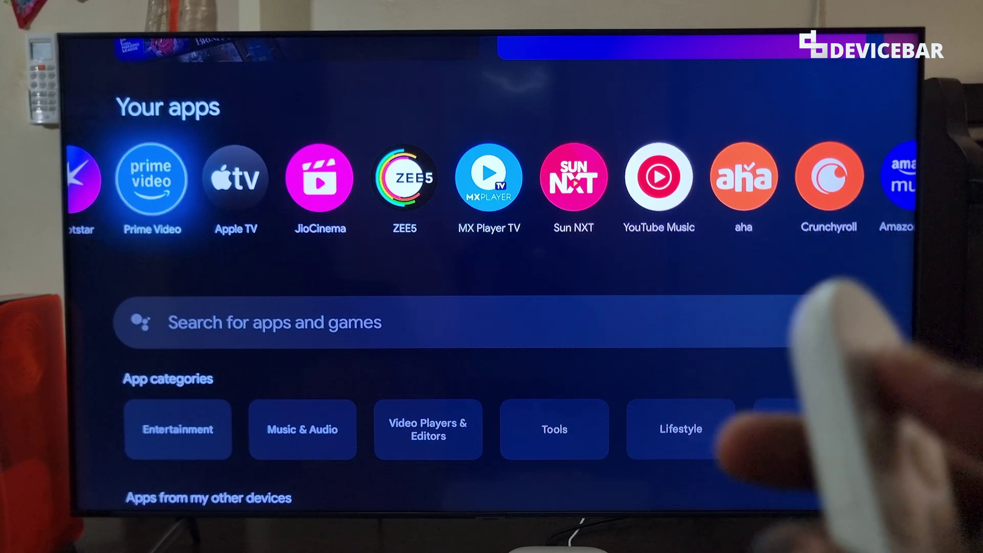
key(Return)
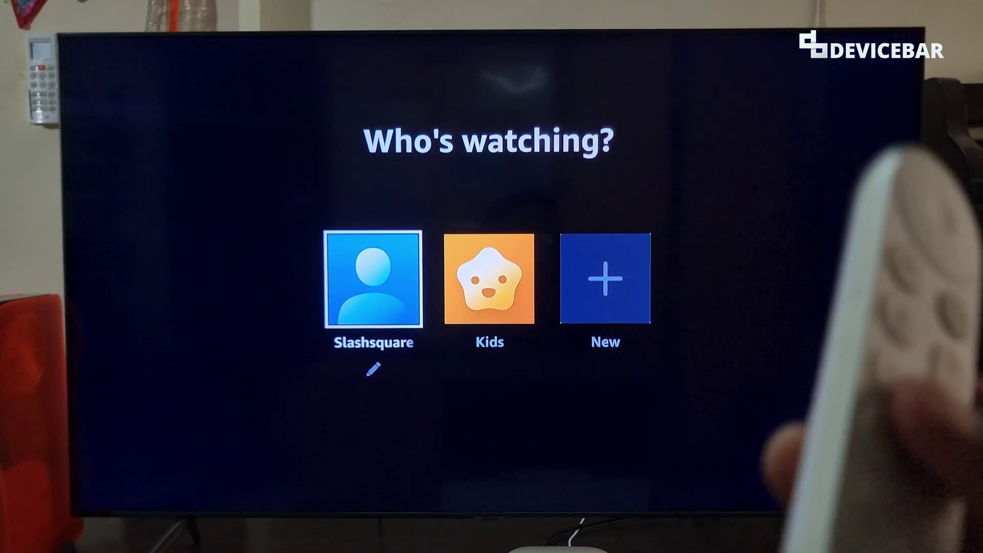
key(Home)
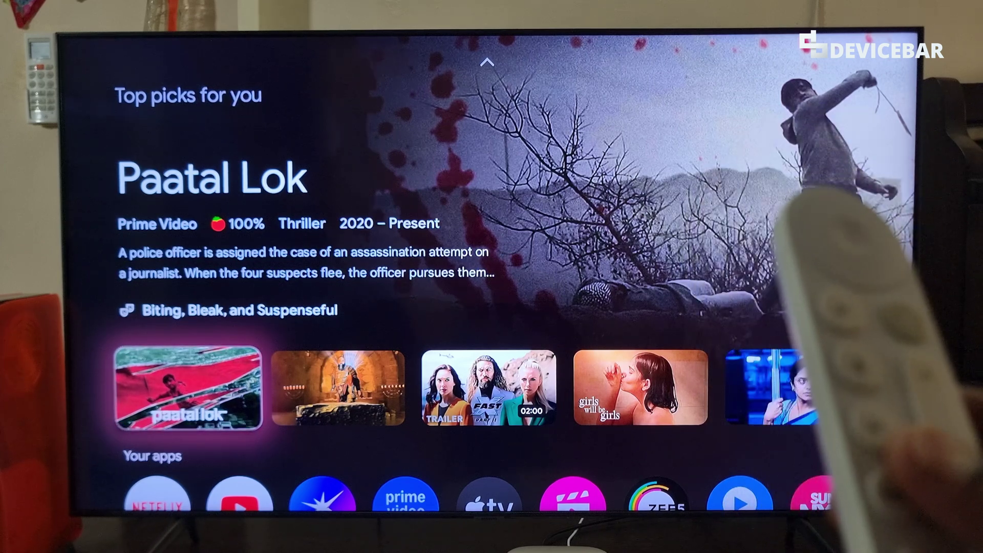
Reach the full device Settings from the home Apps tab via the quick settings panel
key(Up)
key(Up)
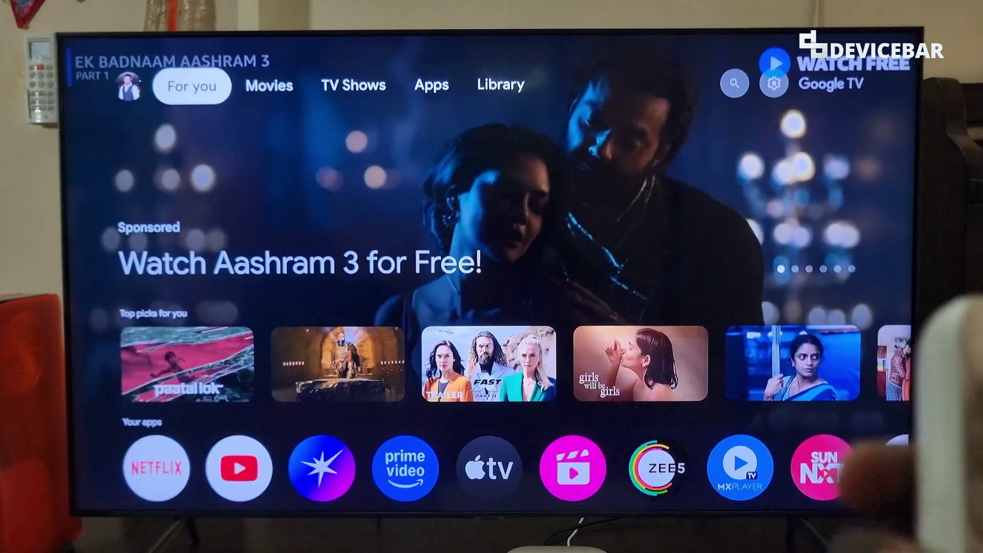
key(Right)
key(Right)
key(Right)
key(Right)
key(Right)
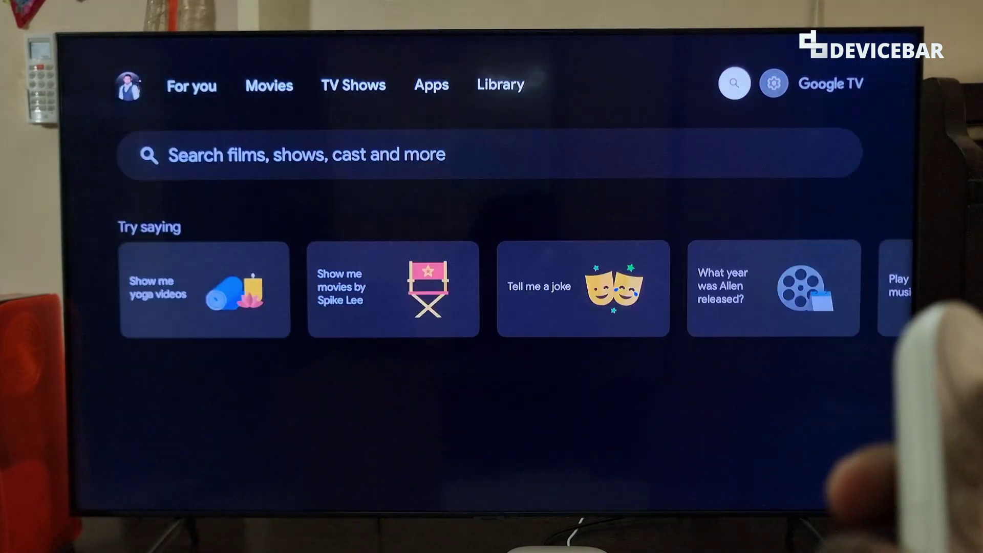
key(Right)
key(Return)
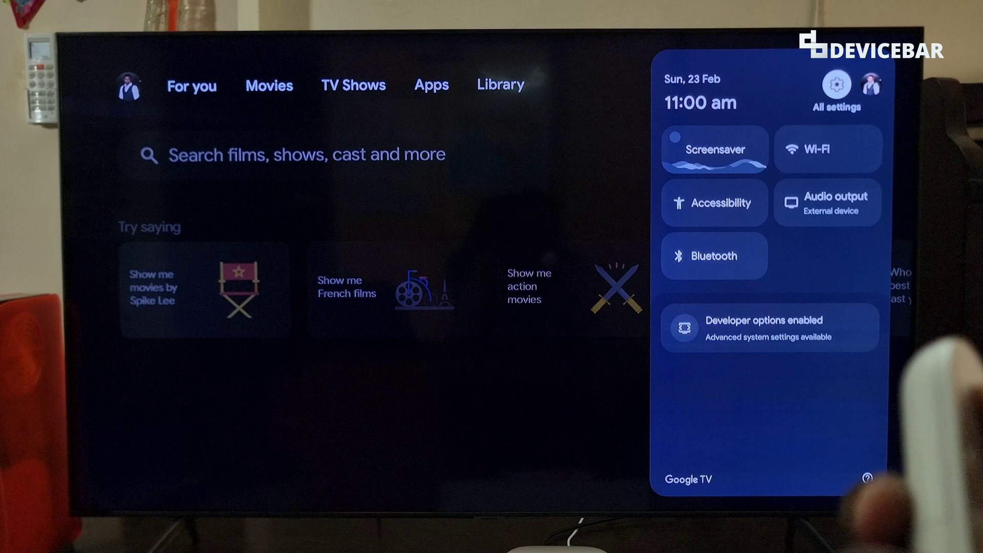
key(Return)
Enter the Apps settings category and browse recently opened apps down to See all apps
key(Down)
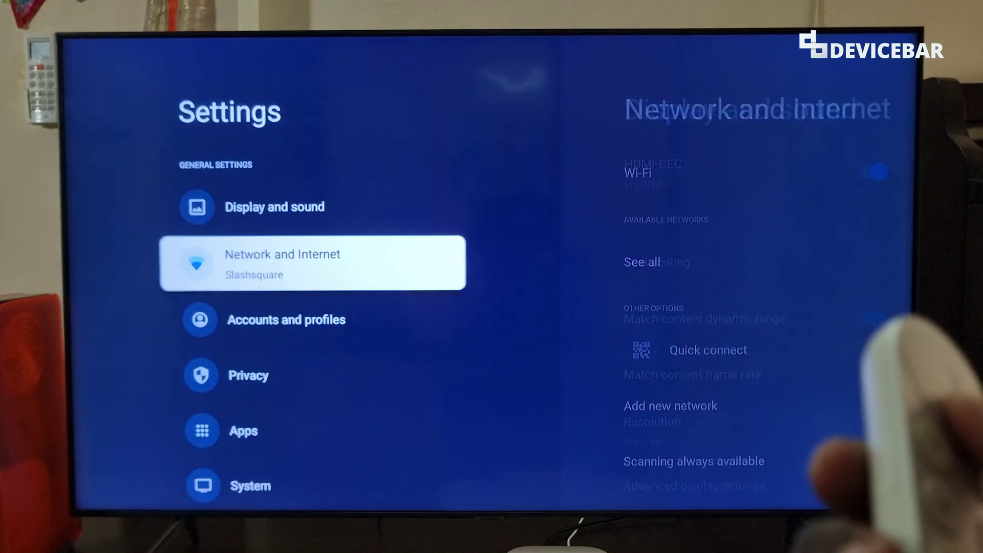
key(Down)
key(Down)
key(Down)
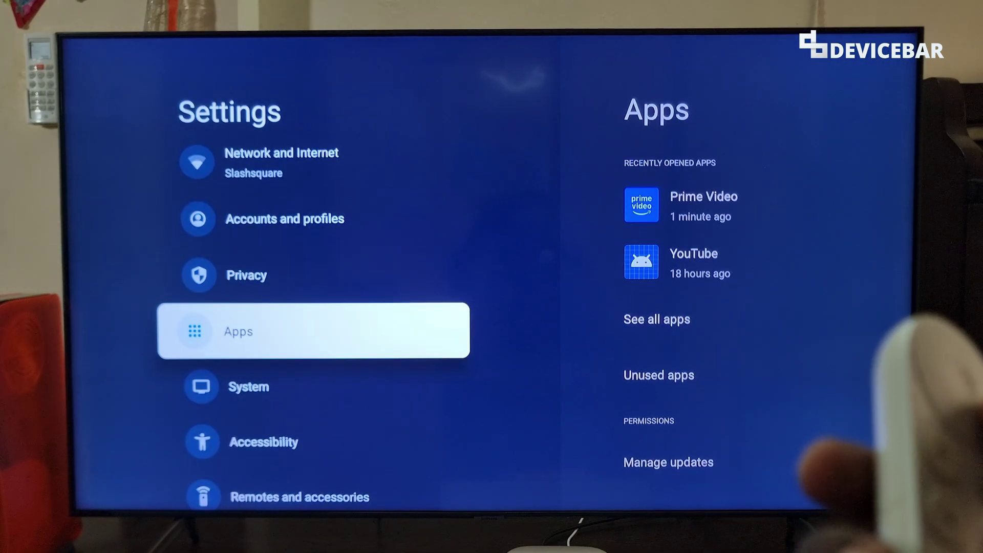
key(Return)
key(Down)
key(Down)
key(Down)
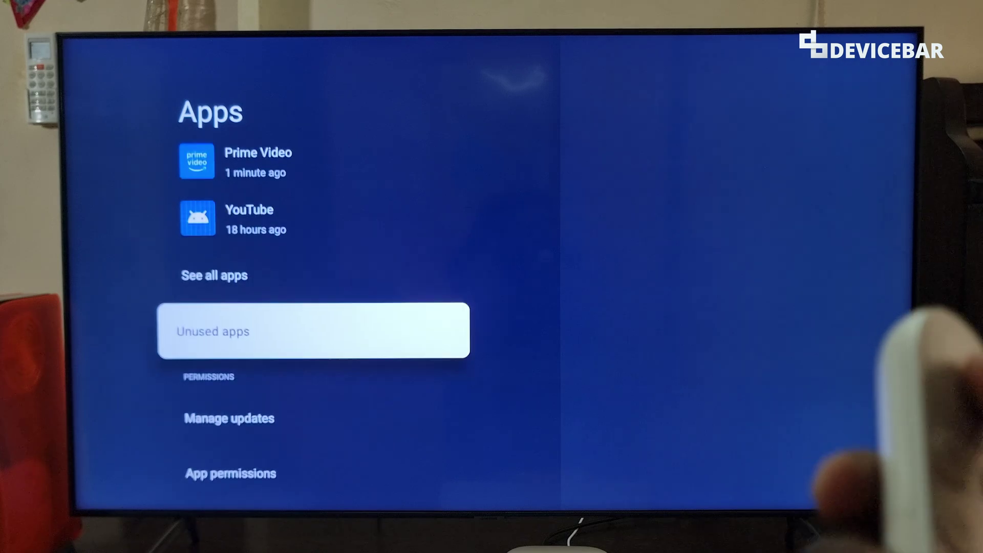
key(Up)
key(Up)
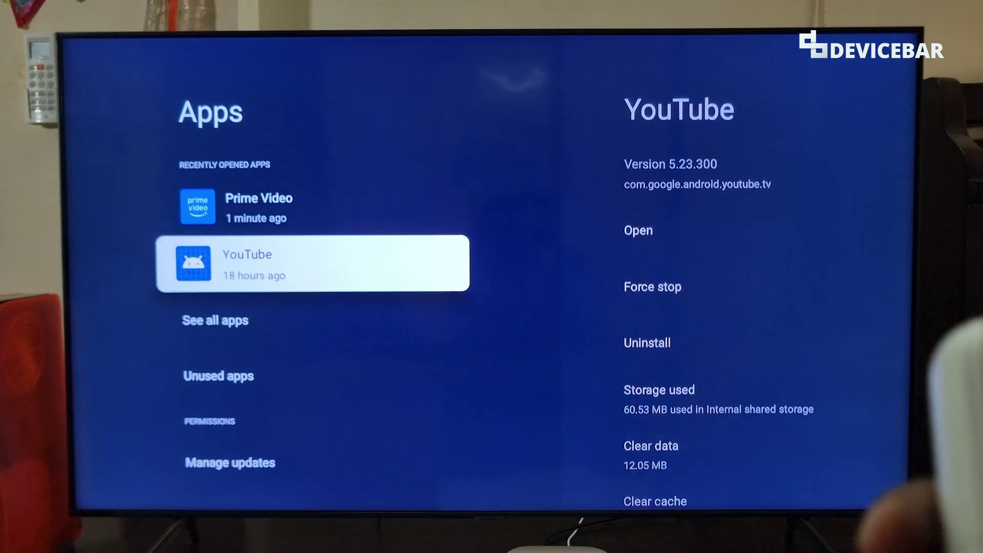
key(Up)
key(Down)
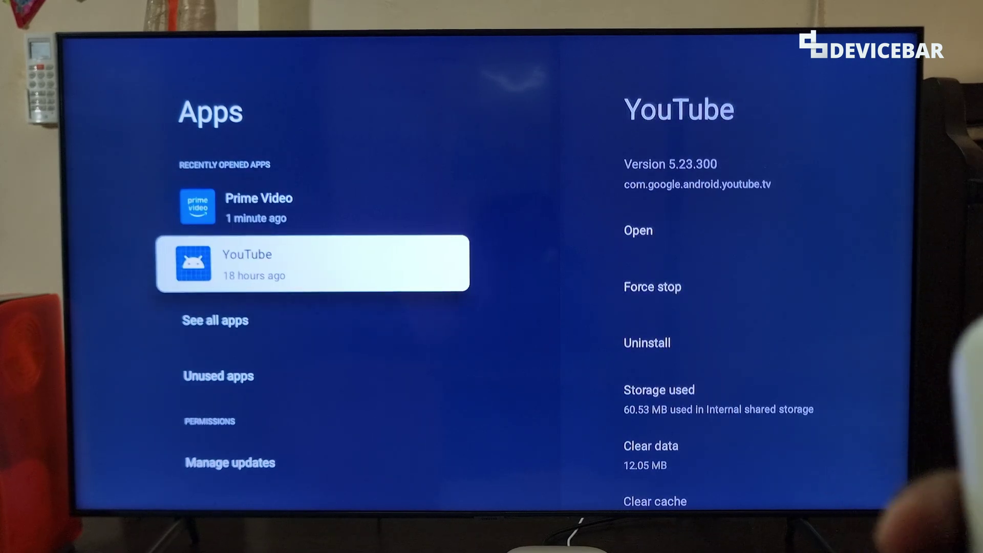
key(Up)
key(Down)
Show the full installed apps list and move down to Crunchyroll
key(Down)
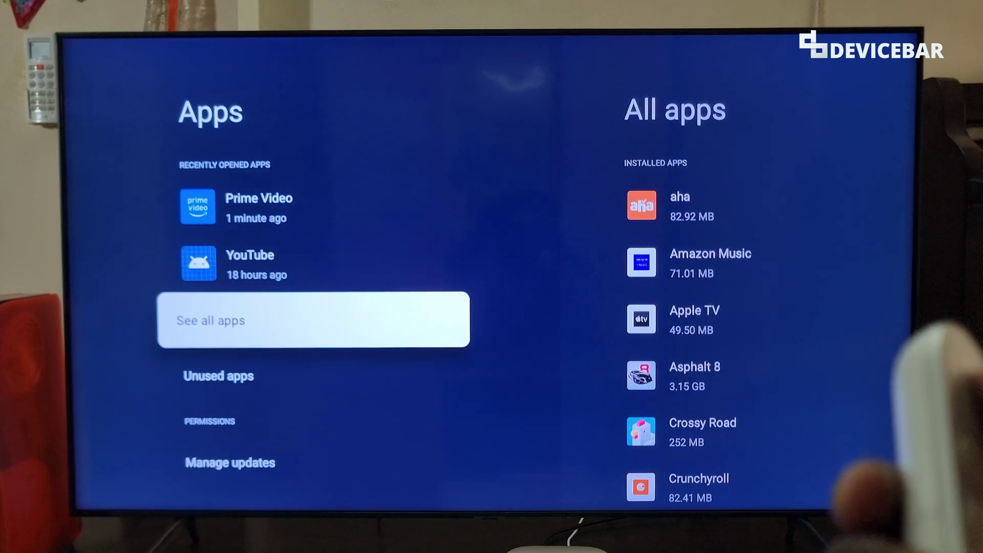
key(Return)
key(Down)
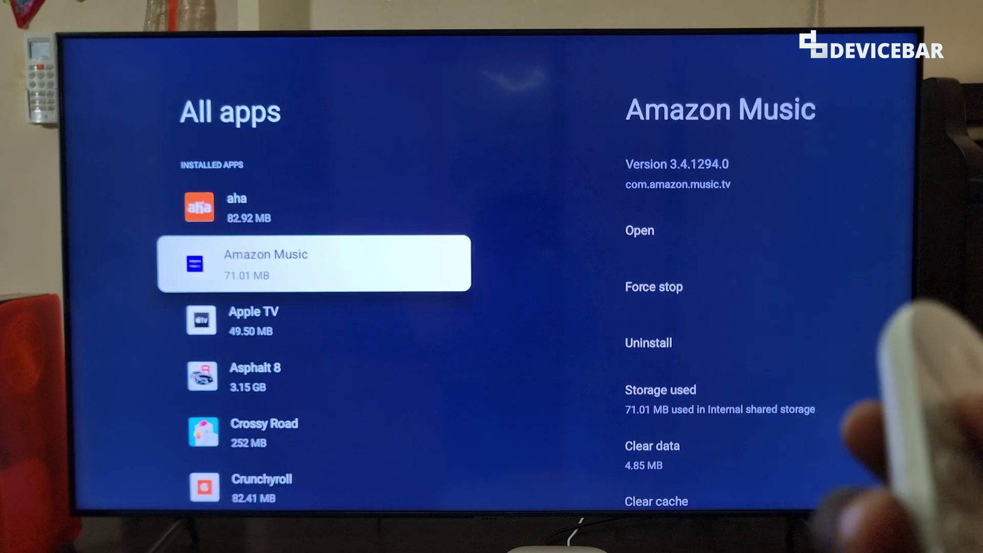
key(Down)
key(Down)
key(Down)
key(Down)
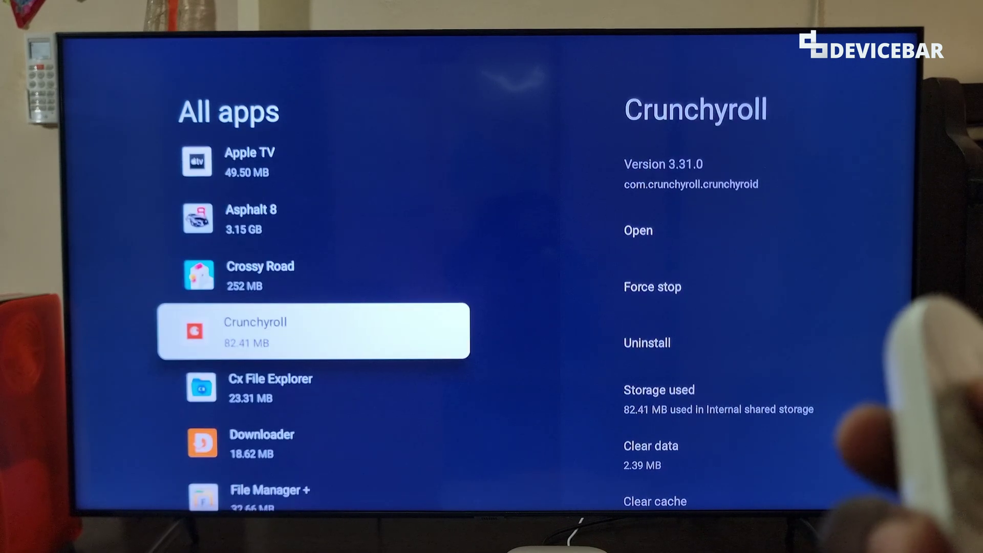
key(Down)
key(Up)
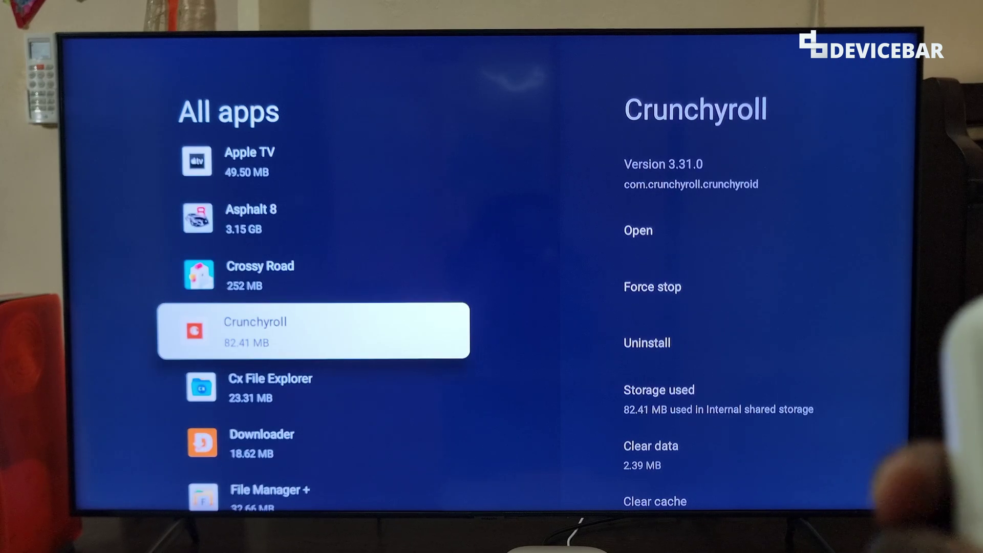
Force-stop Crunchyroll from its app details and confirm, then back out to the apps list
key(Return)
key(Down)
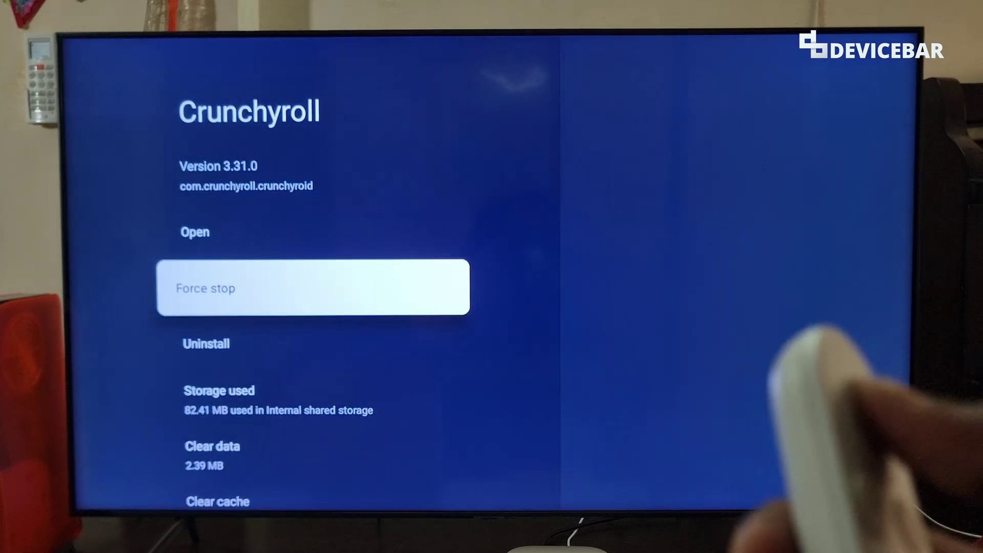
key(Return)
key(Return)
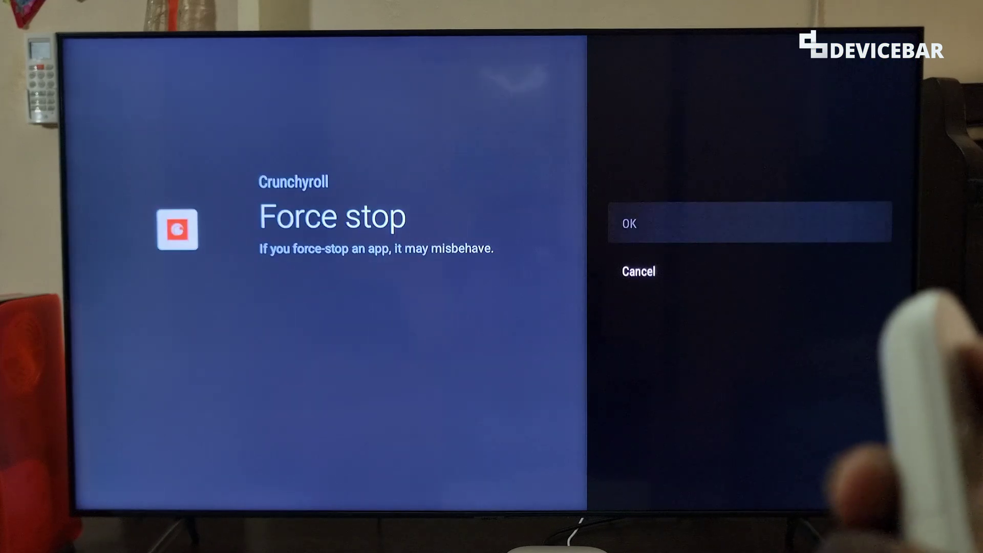
key(Escape)
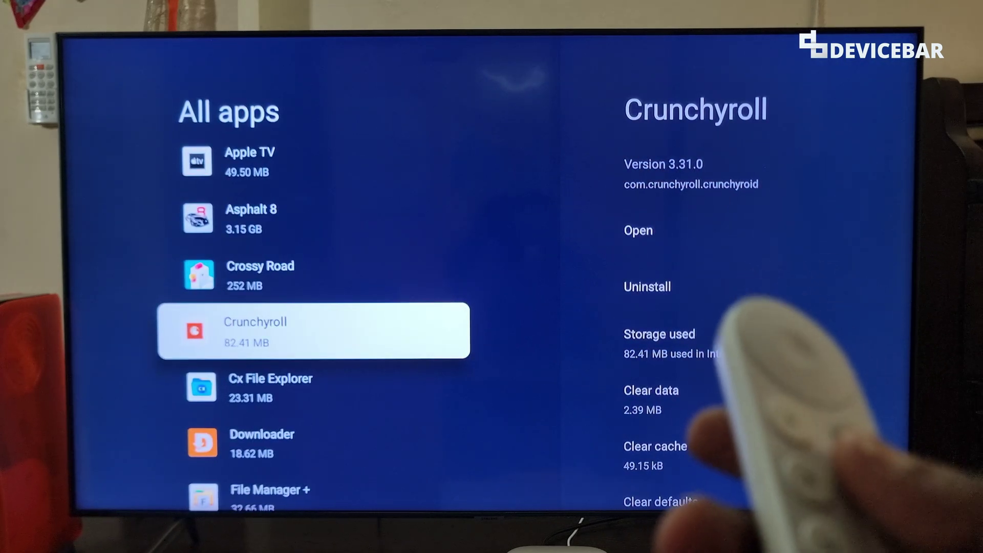
Back out to the main Apps settings page and enter Prime Video's app details
key(Up)
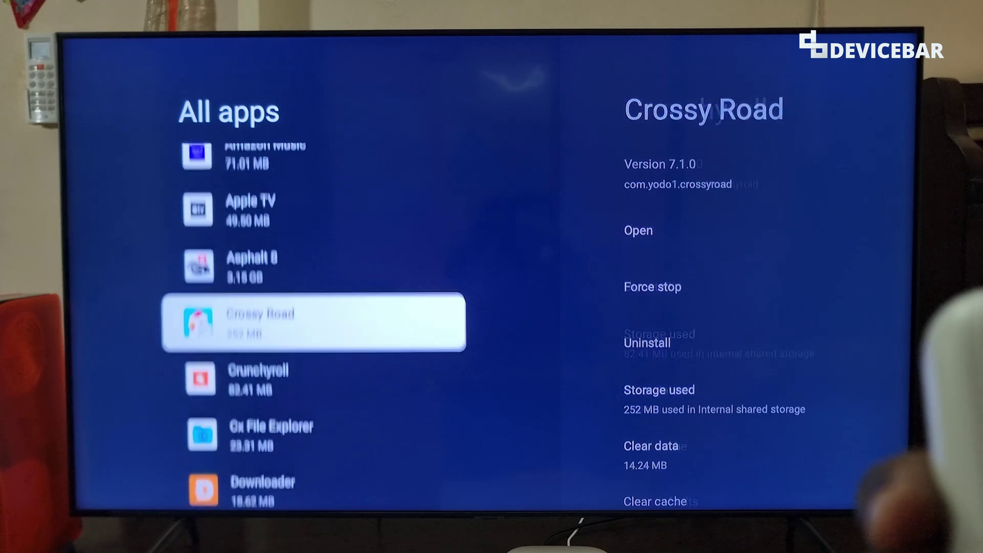
key(Up)
key(Up)
key(Up)
key(Up)
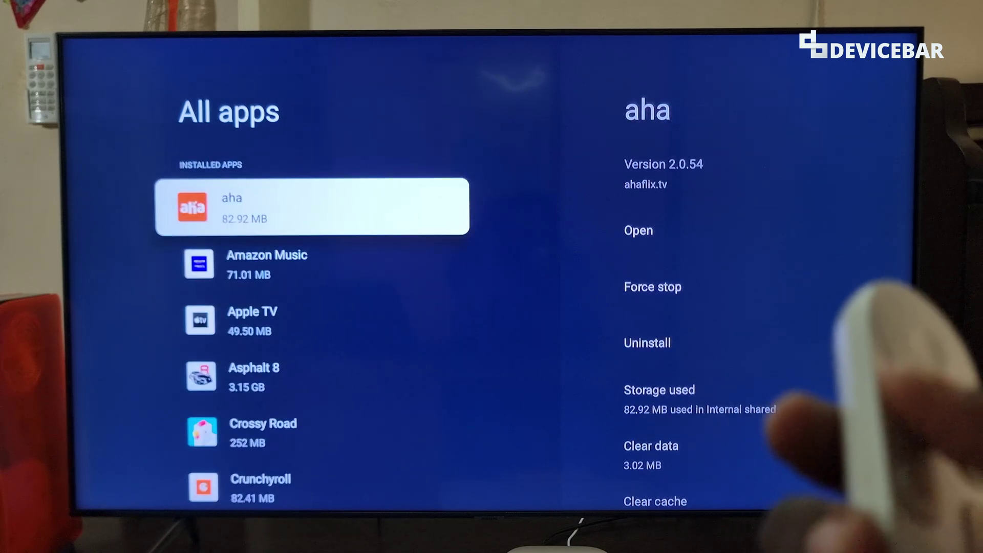
key(Escape)
key(Up)
key(Up)
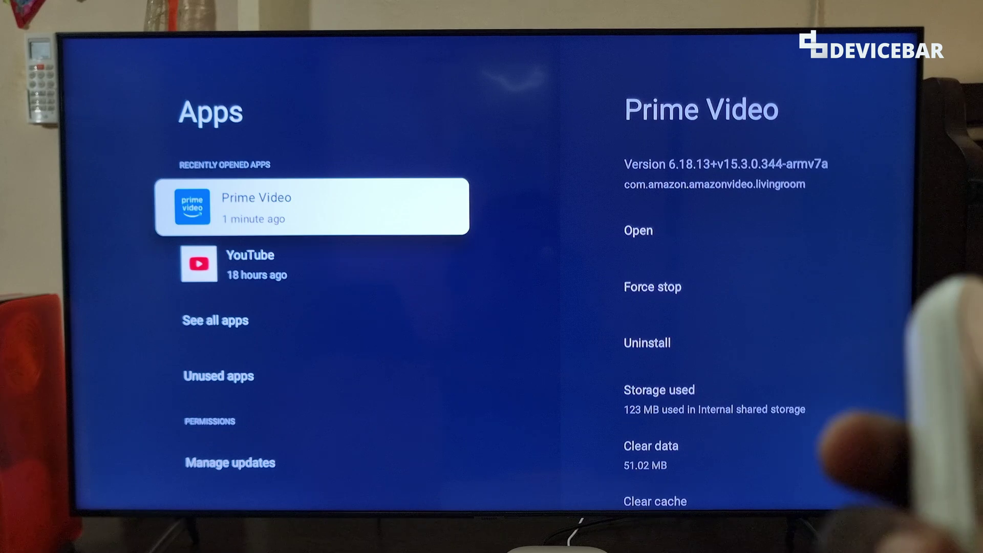
key(Return)
Force-stop Prime Video, confirm with OK, and return to the Settings apps list
key(Down)
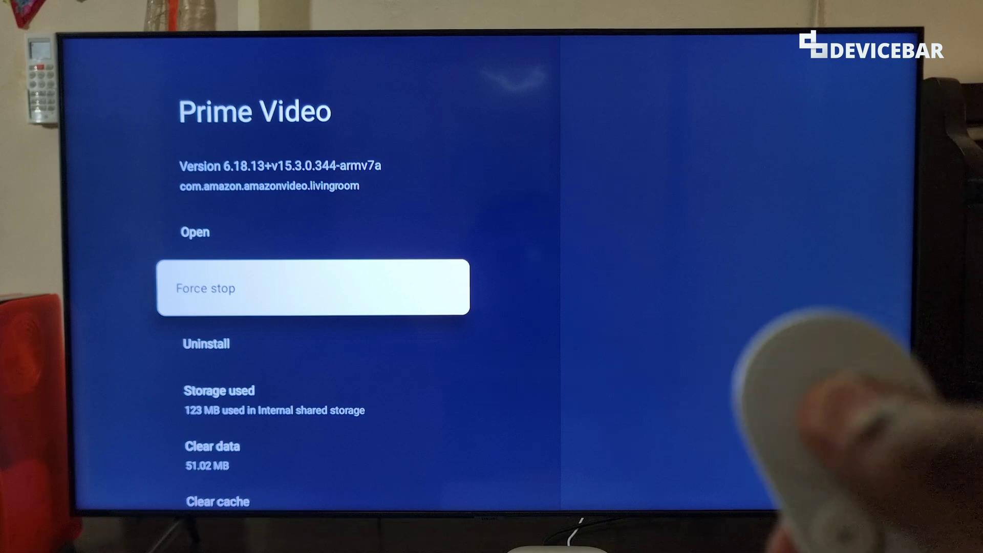
key(Return)
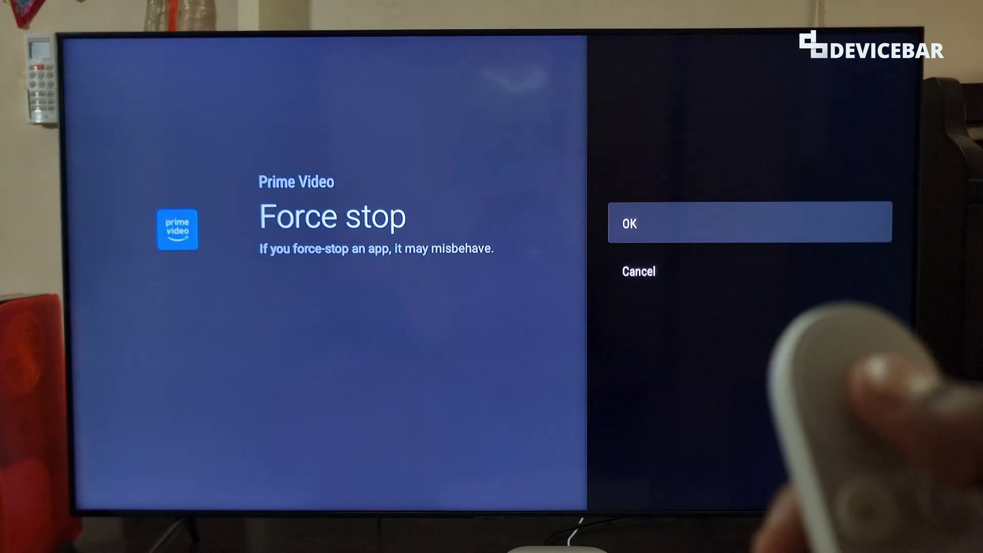
key(Return)
key(Escape)
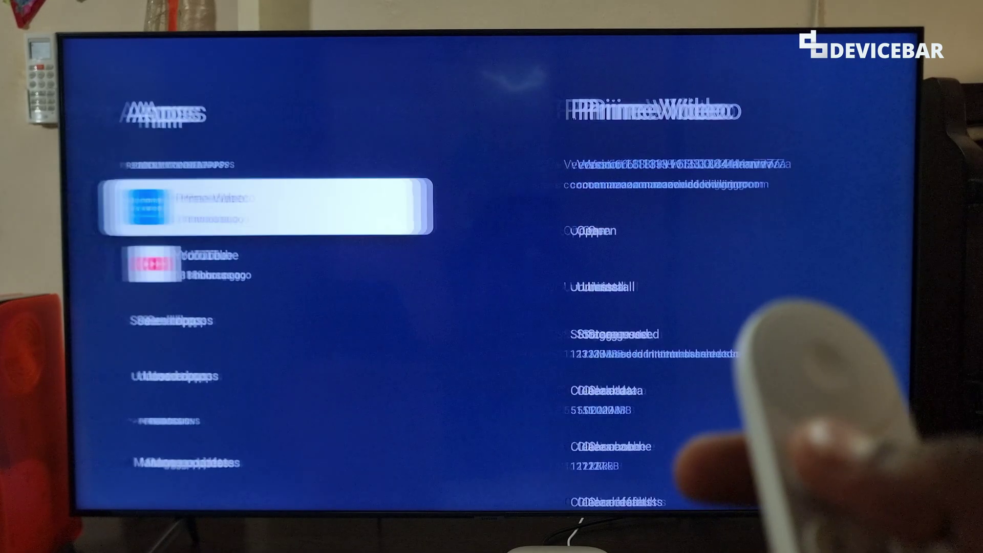
Leave Settings for the home Apps page and launch Prime Video from the Your apps row
key(Escape)
key(Escape)
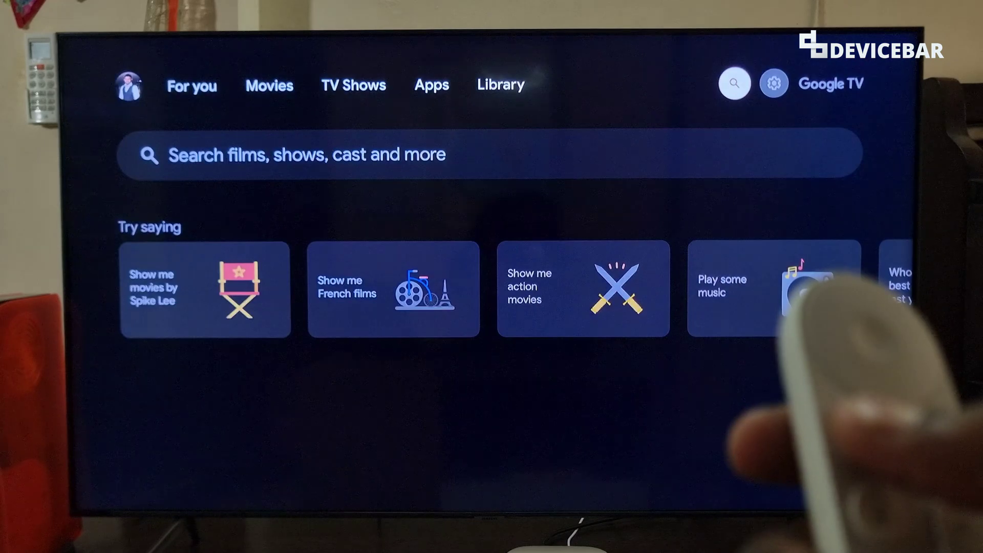
key(Left)
key(Left)
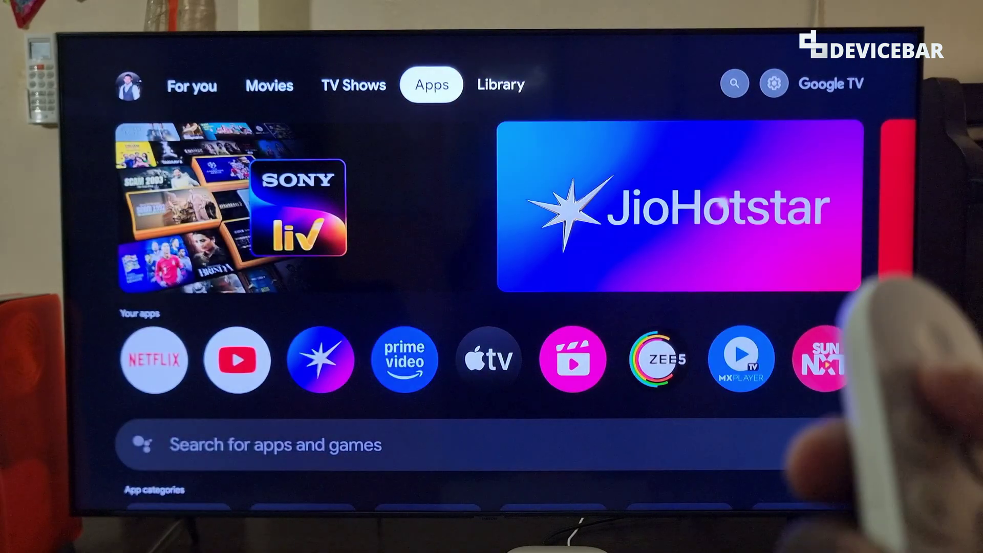
key(Down)
key(Right)
key(Right)
key(Right)
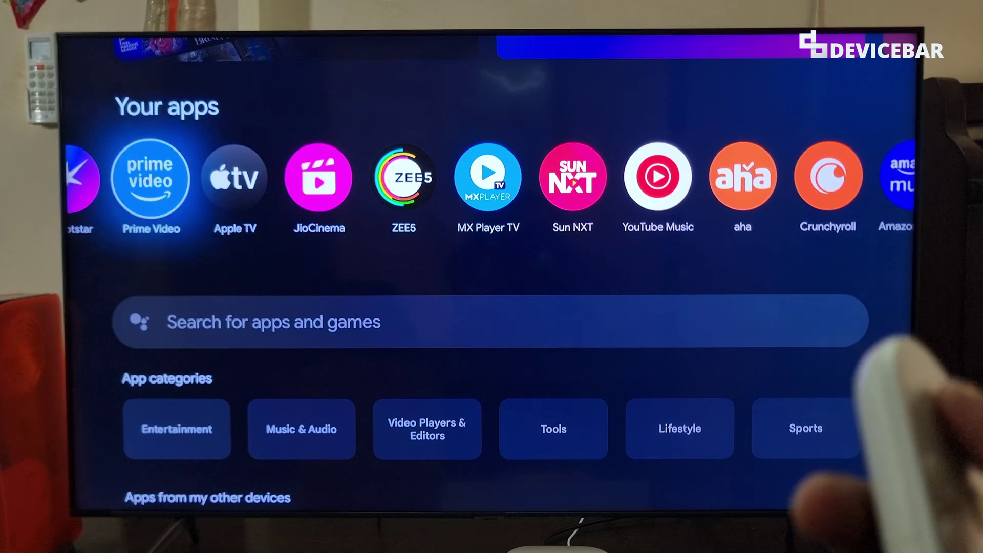
key(Return)
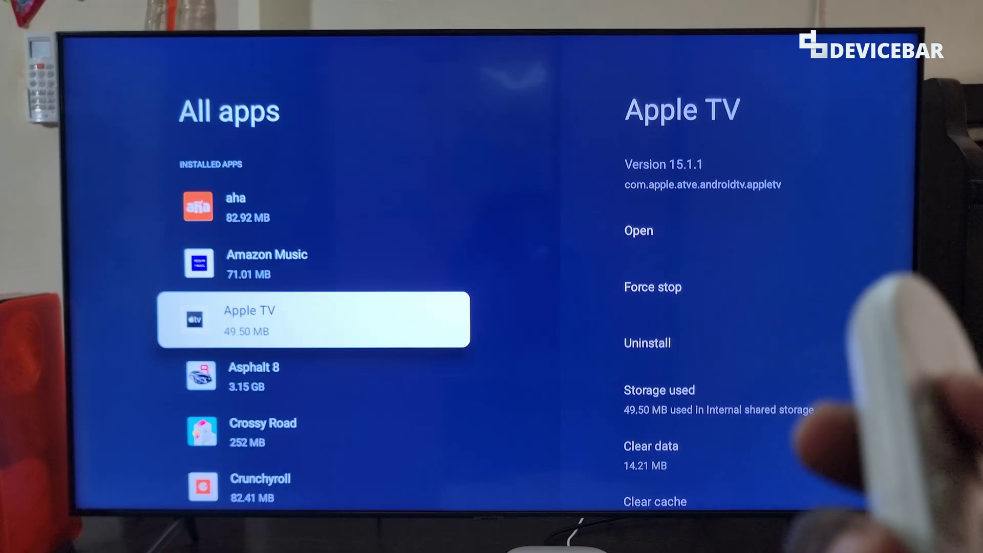
Locate Asphalt 8 in the All apps list and enter its app details
key(Down)
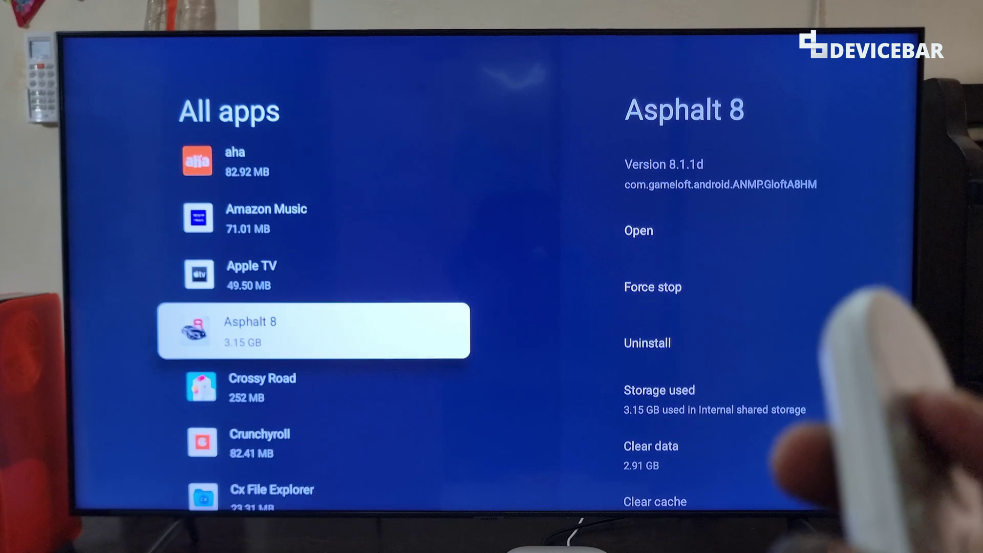
key(Down)
key(Up)
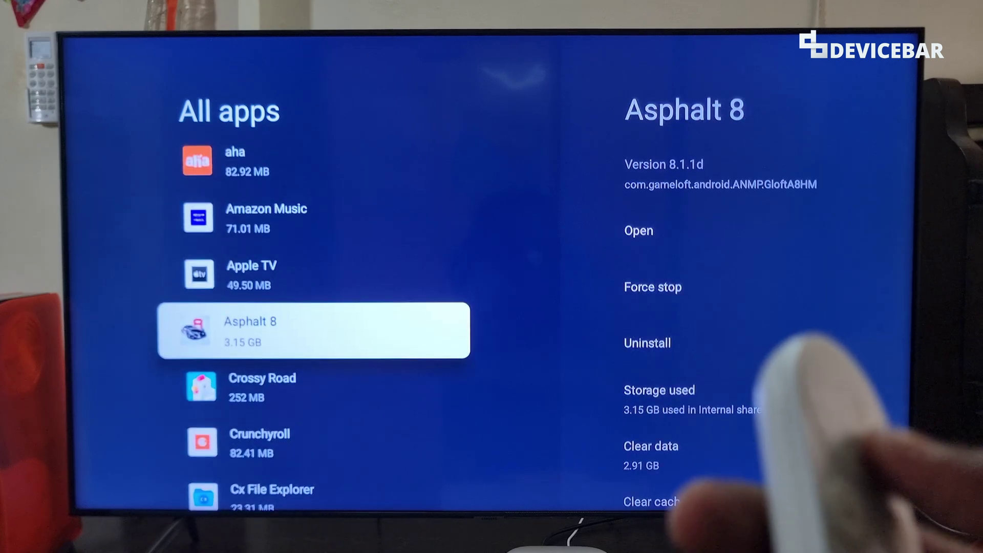
key(Return)
Force-stop Asphalt 8 and confirm the force-stop prompt
key(Down)
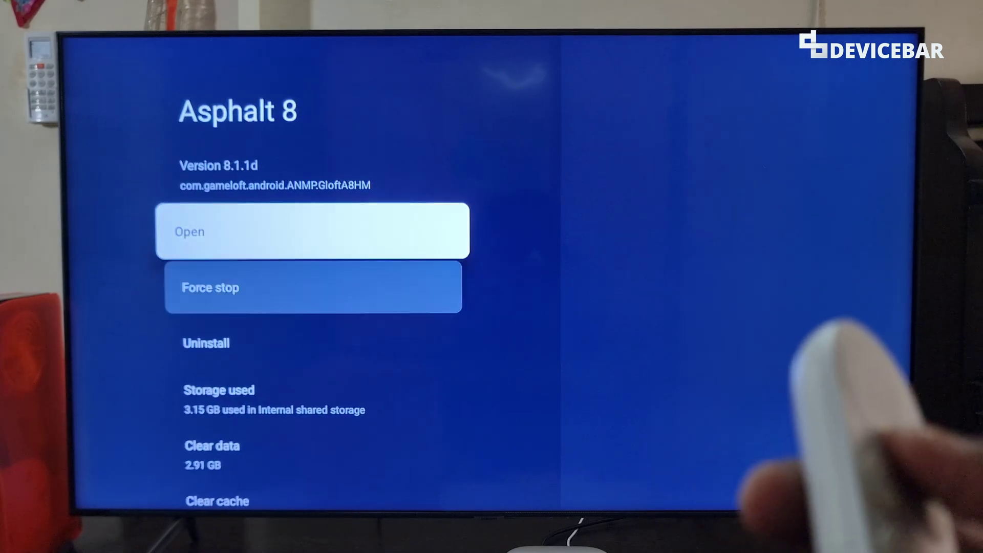
key(Return)
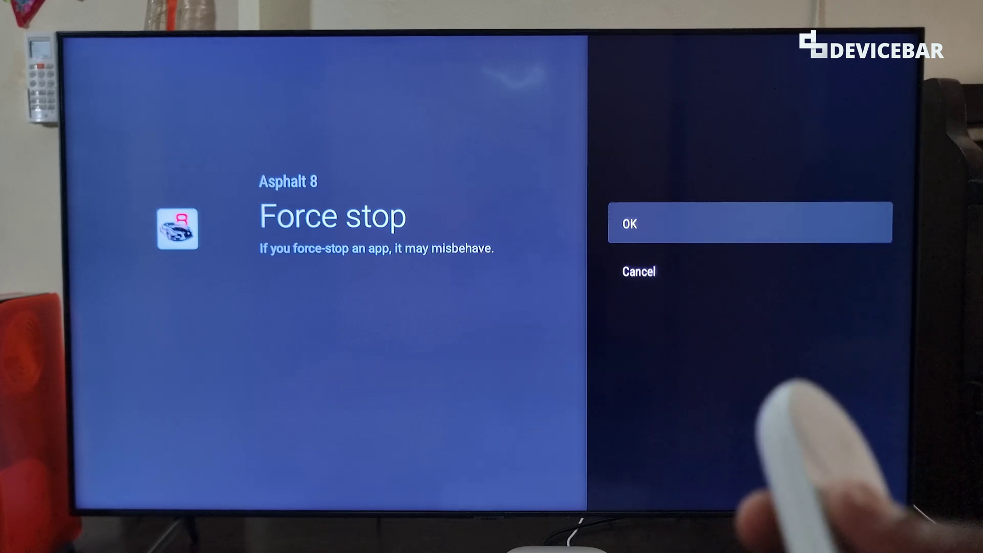
key(Return)
key(Escape)
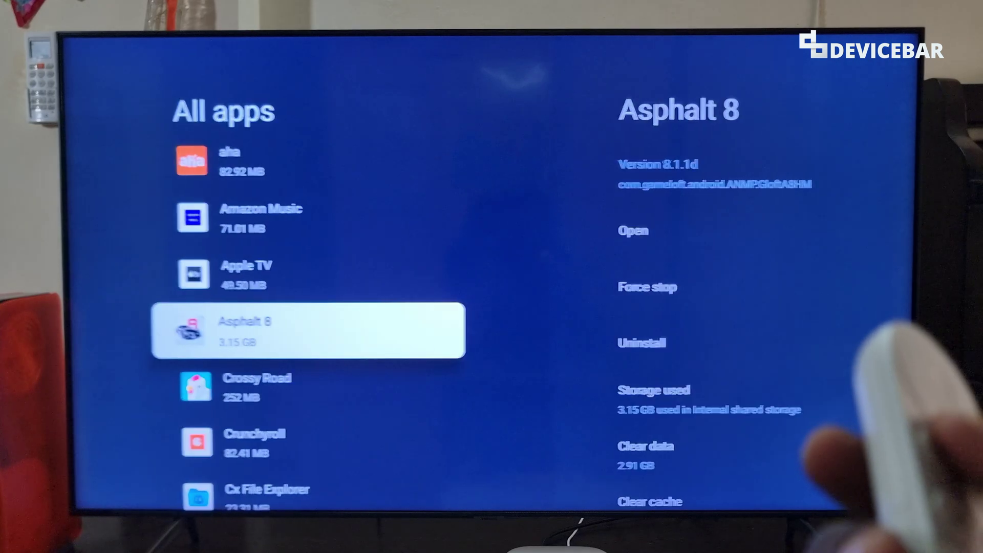
key(Down)
key(Return)
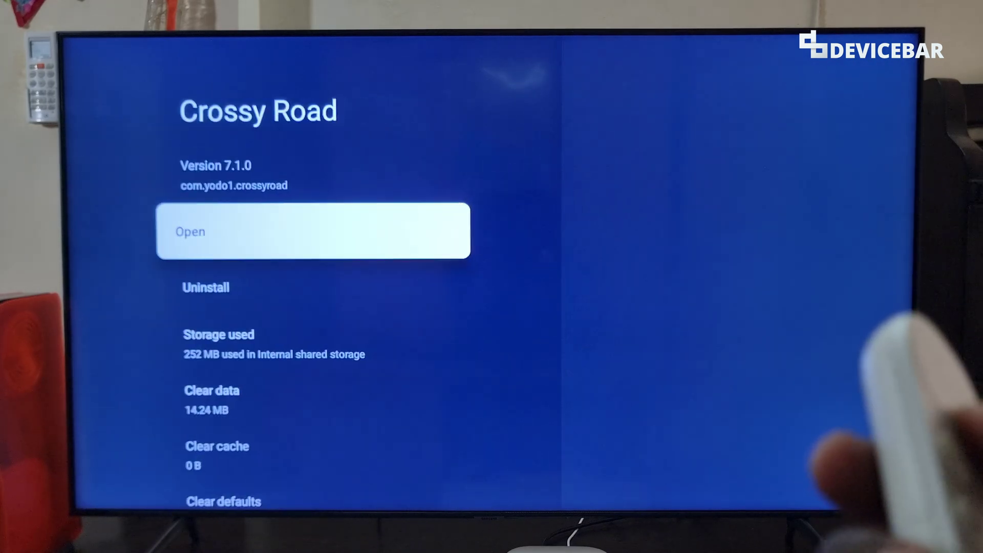
key(Down)
key(Up)
key(Down)
key(Up)
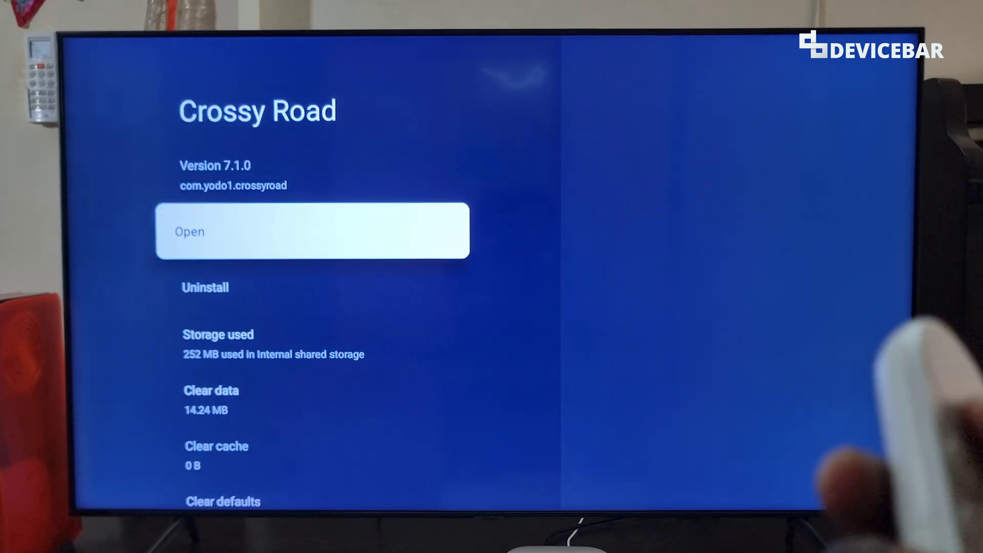
key(Down)
key(Escape)
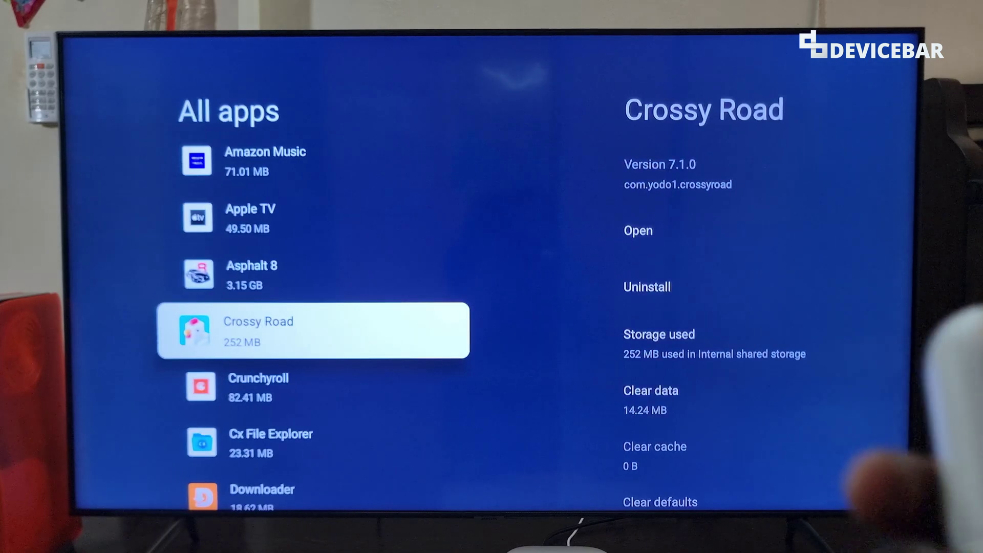
key(Up)
key(Return)
key(Down)
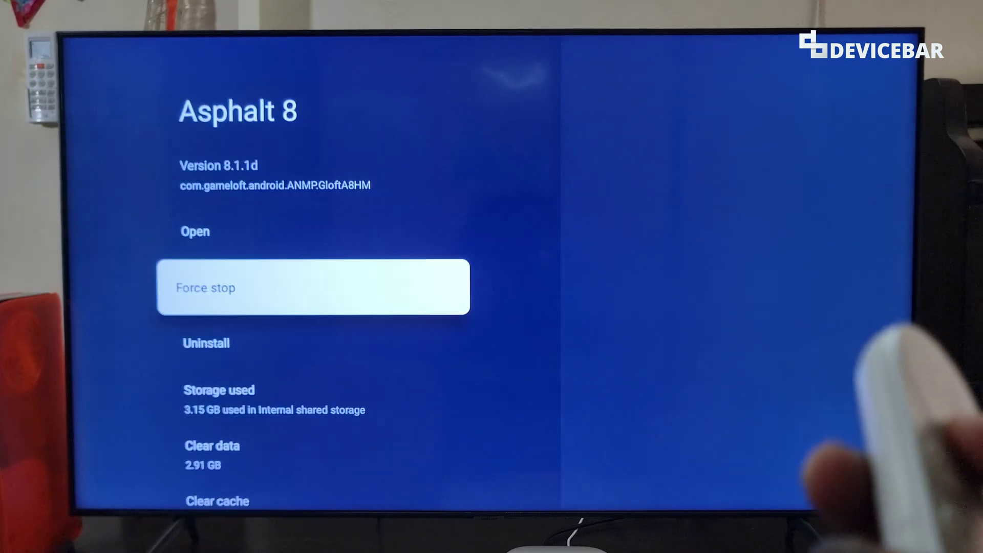
key(Up)
key(Escape)
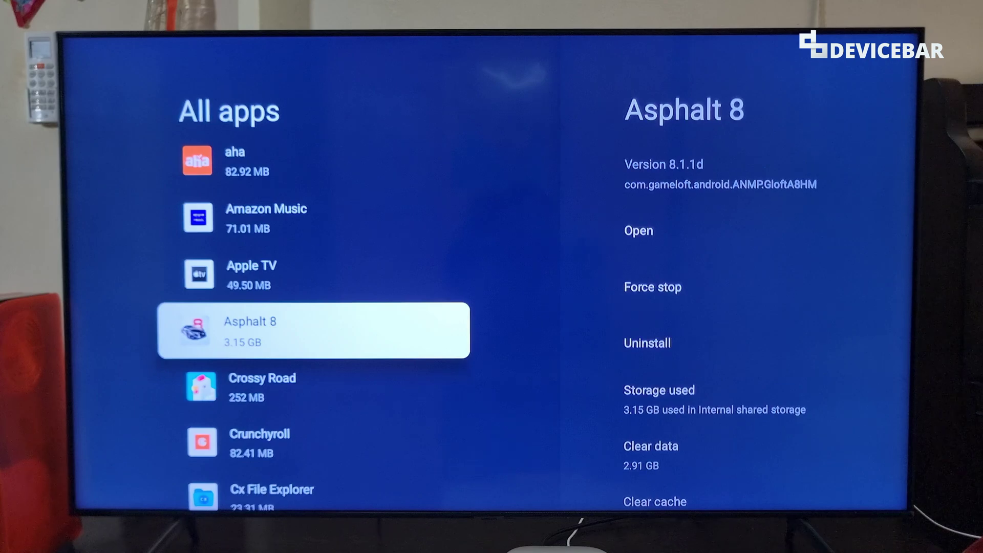
key(Escape)
Move along the Your apps row past Prime Video, ZEE5, aha, Meet, Kodi, YouTube Kids to MX Player
key(Right)
key(Right)
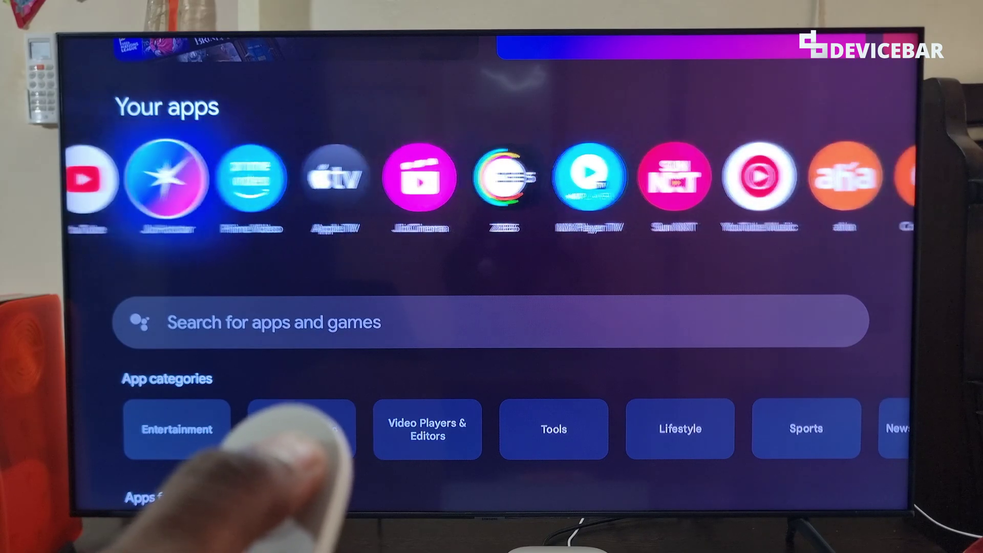
key(Right)
key(Right)
key(Right)
key(Right)
key(Right)
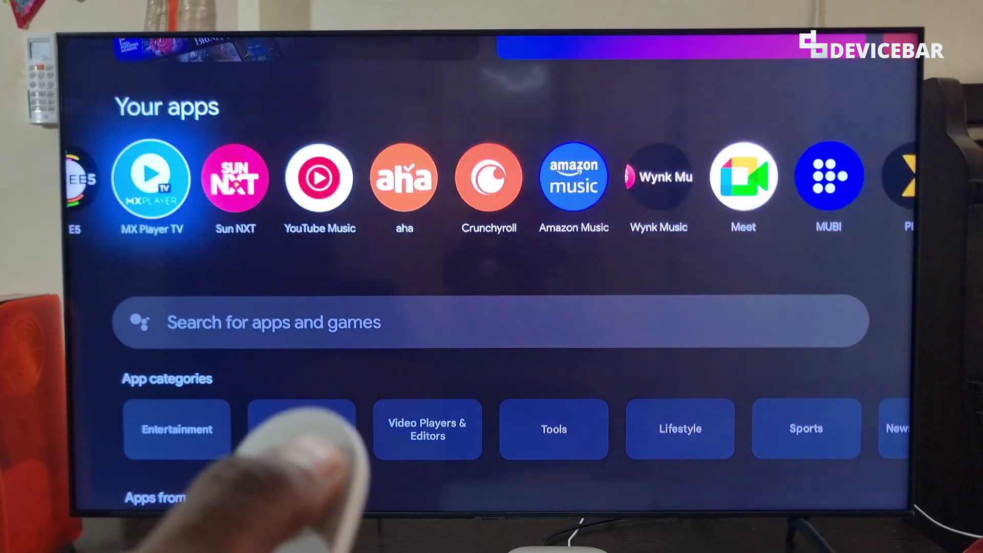
key(Right)
key(Right)
key(Right)
key(Right)
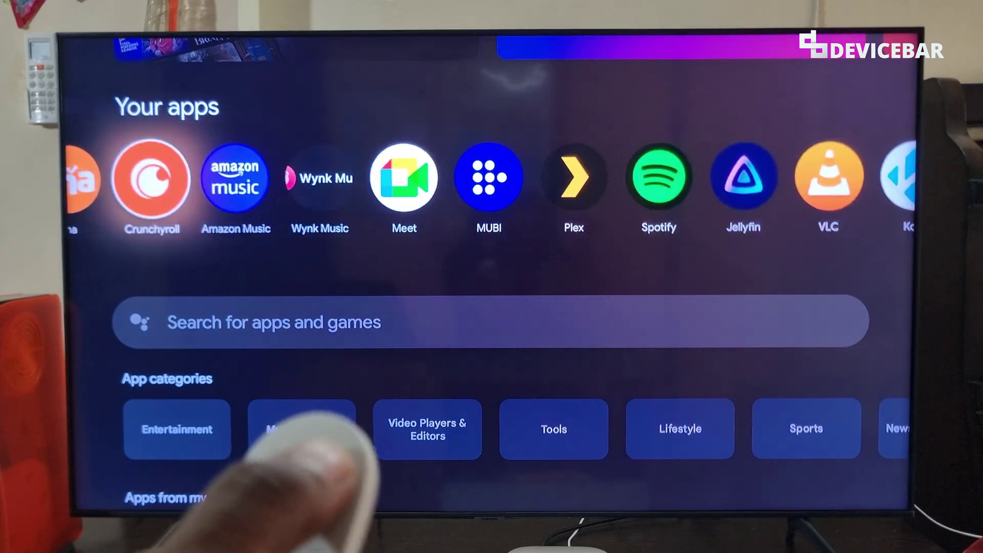
key(Right)
key(Right)
key(Right)
key(Right)
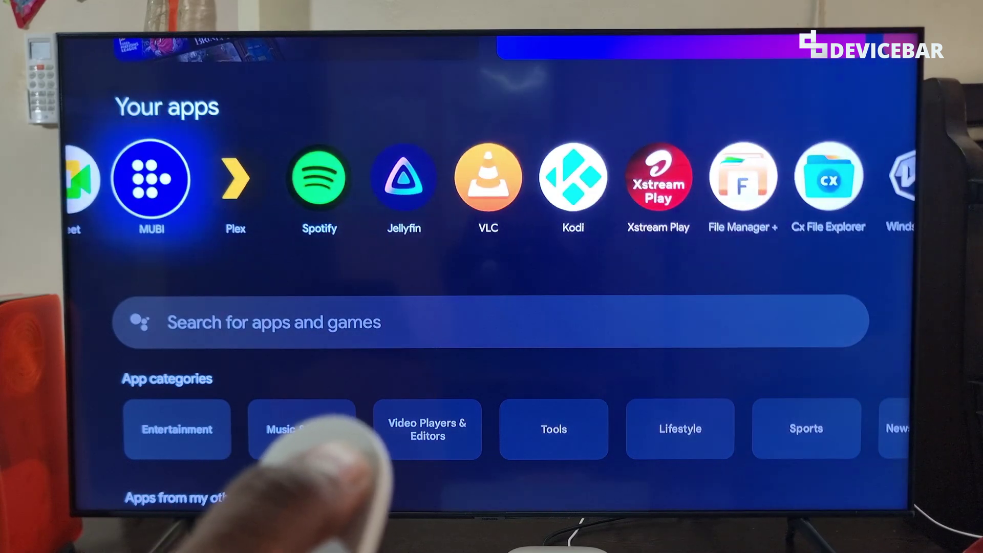
key(Right)
key(Right)
key(Right)
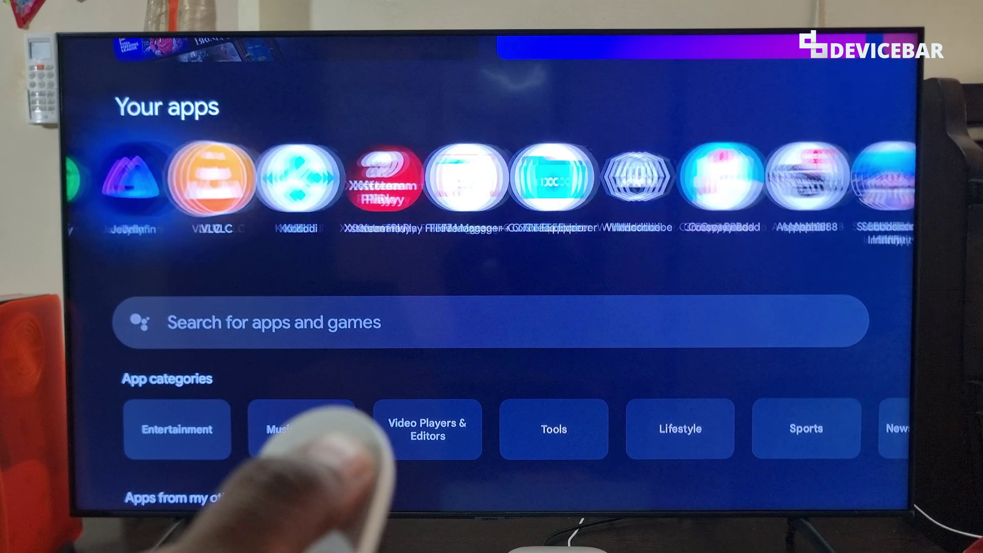
key(Right)
key(Right)
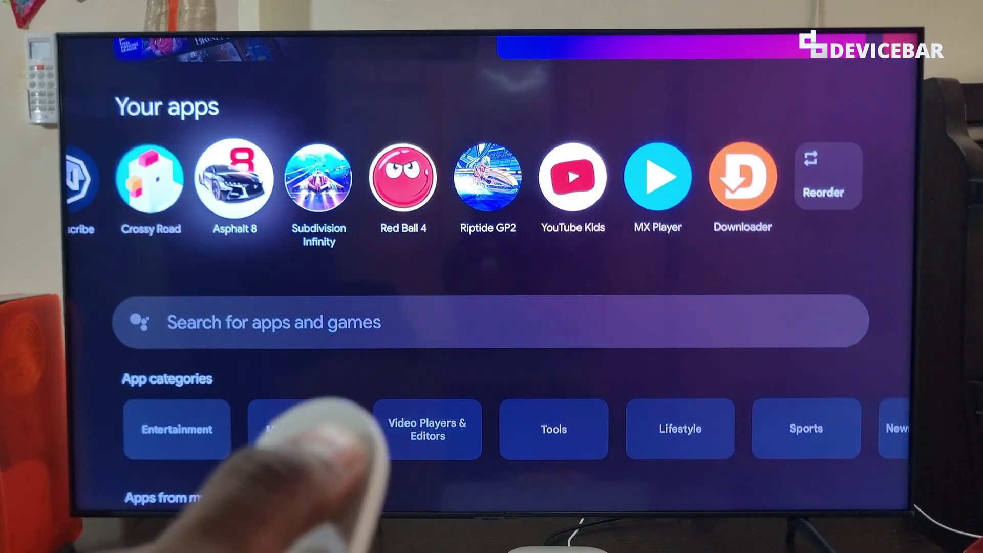
key(Right)
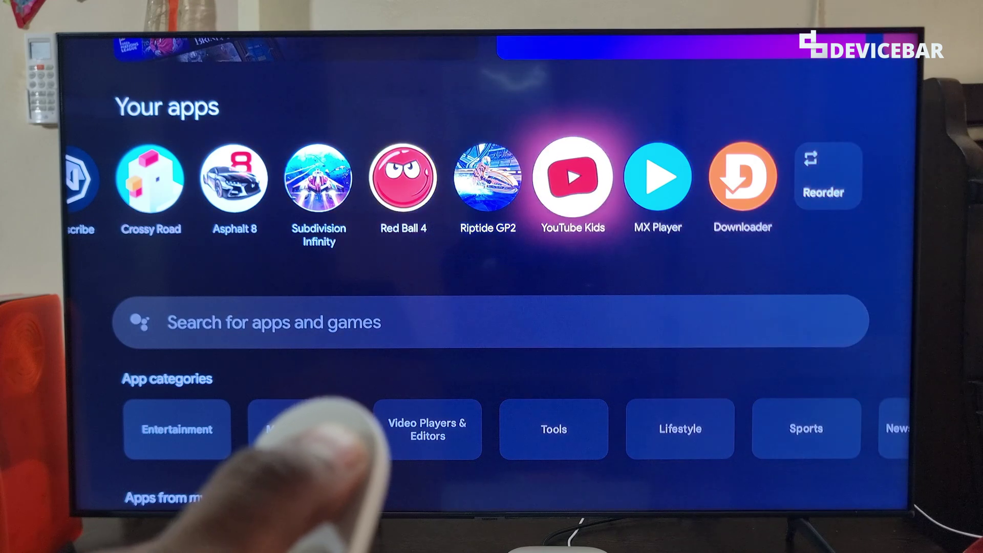
key(Right)
key(Right)
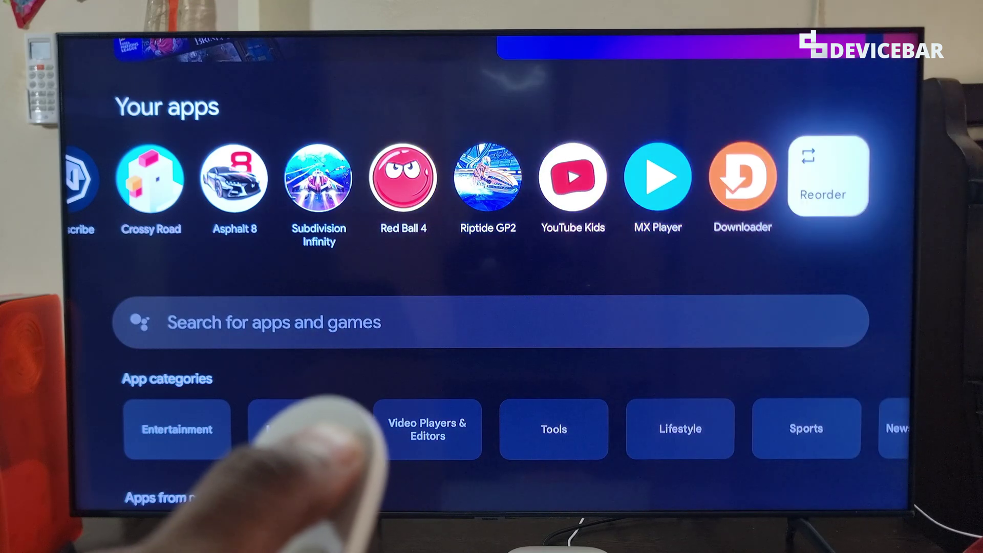